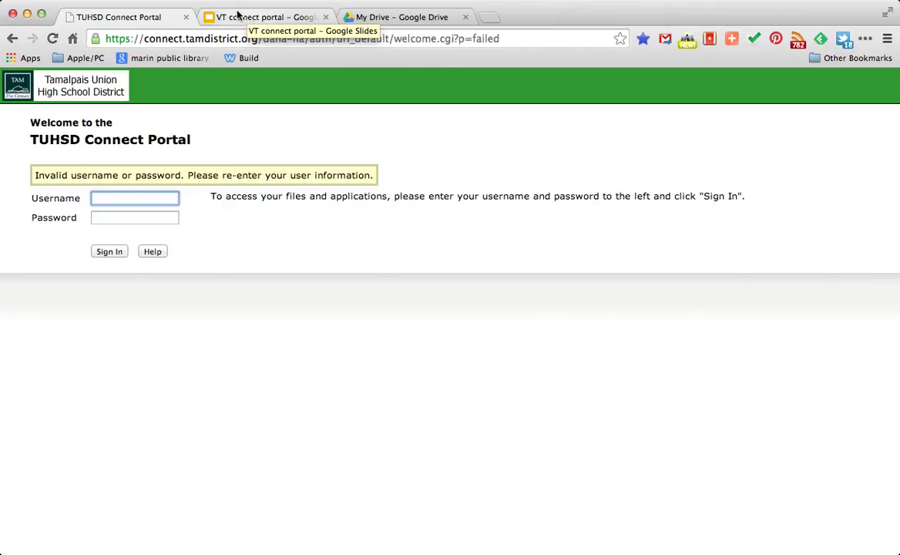
Step: Show the title and 'why?' slides, highlighting 'access resources' and the upload-files-from-home line
left_click(237, 14)
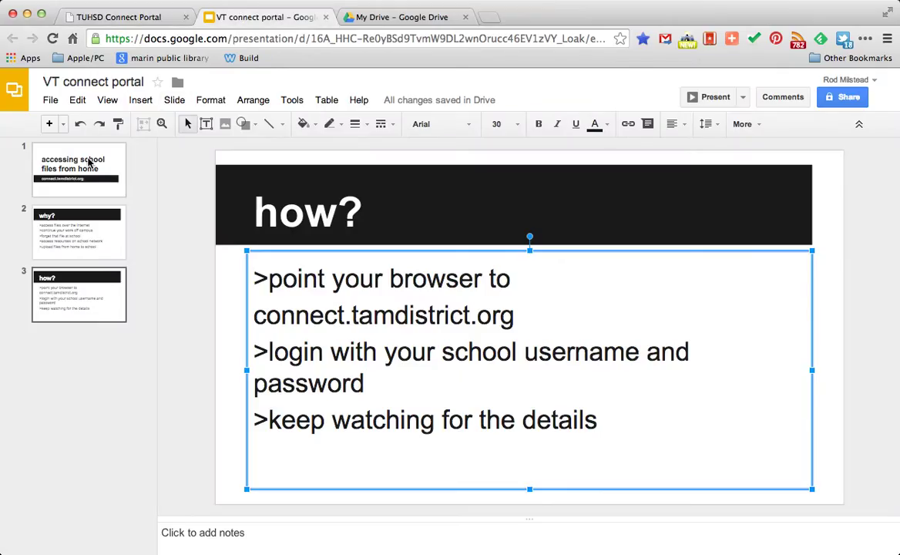
left_click(89, 162)
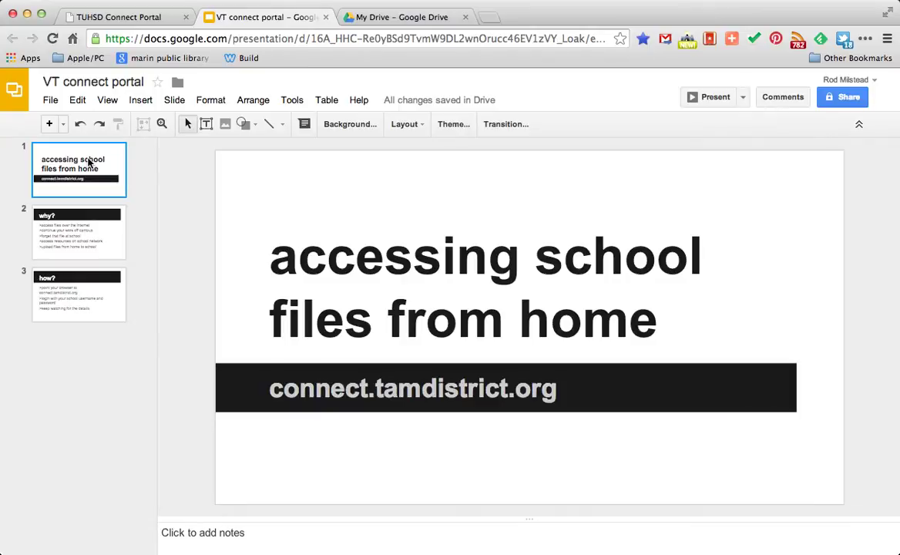
left_click(89, 225)
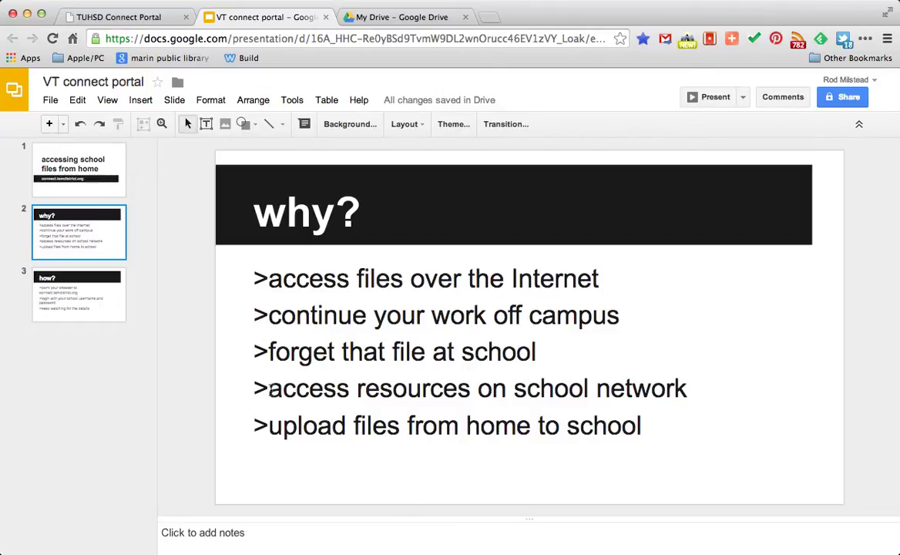
left_click_drag(268, 389, 471, 388)
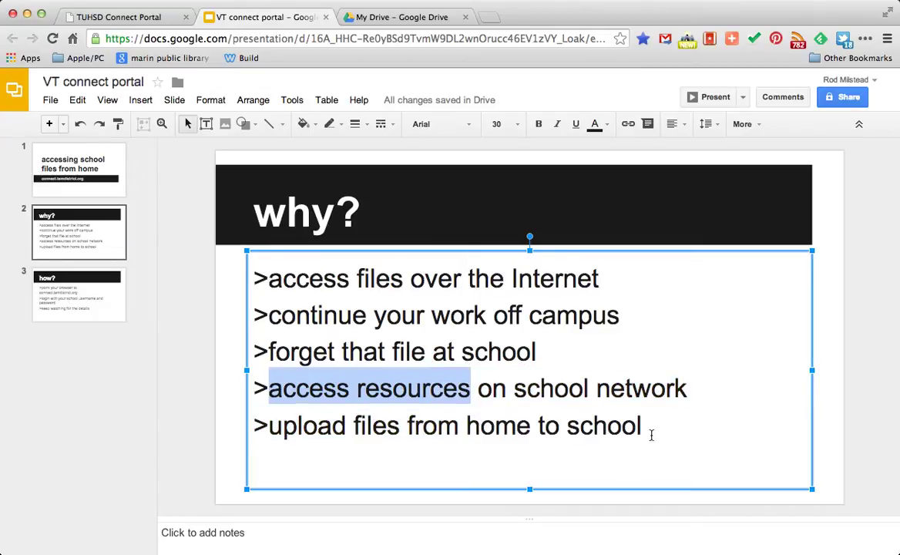
left_click_drag(647, 428, 268, 420)
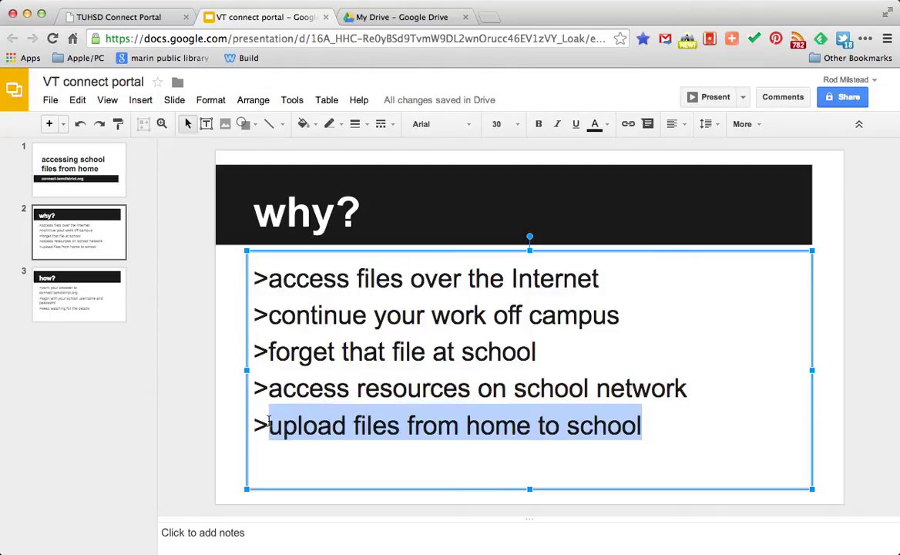
Step: Move to the 'how?' slide and highlight the connect.tamdistrict.org address and the word login
left_click(108, 302)
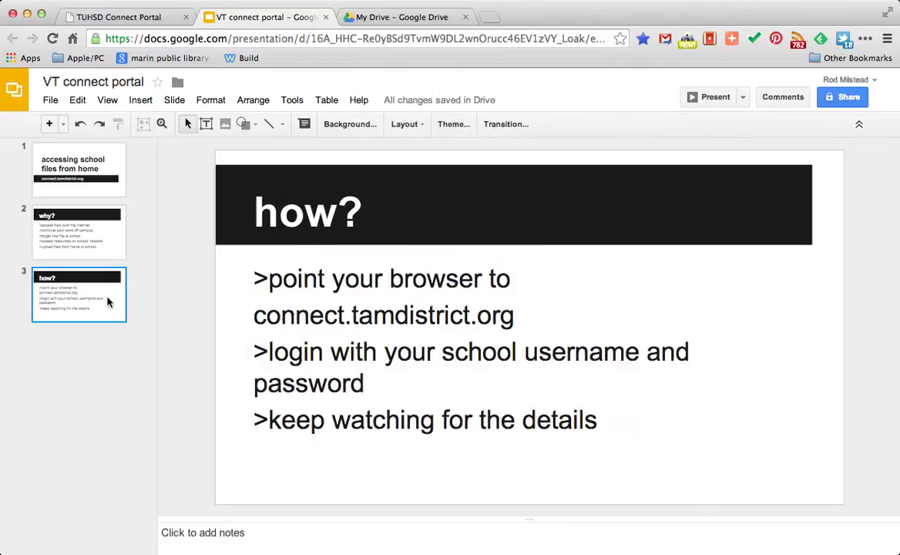
left_click_drag(514, 315, 252, 315)
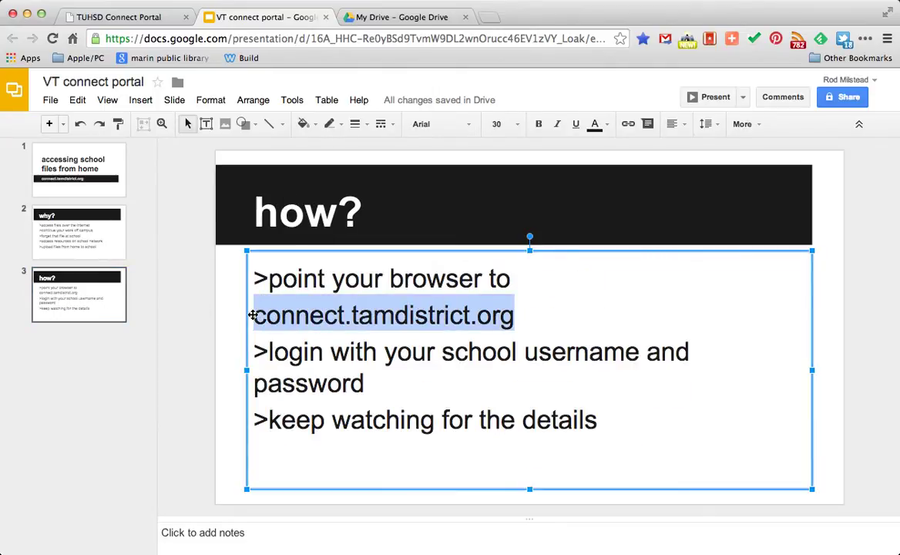
left_click(252, 315)
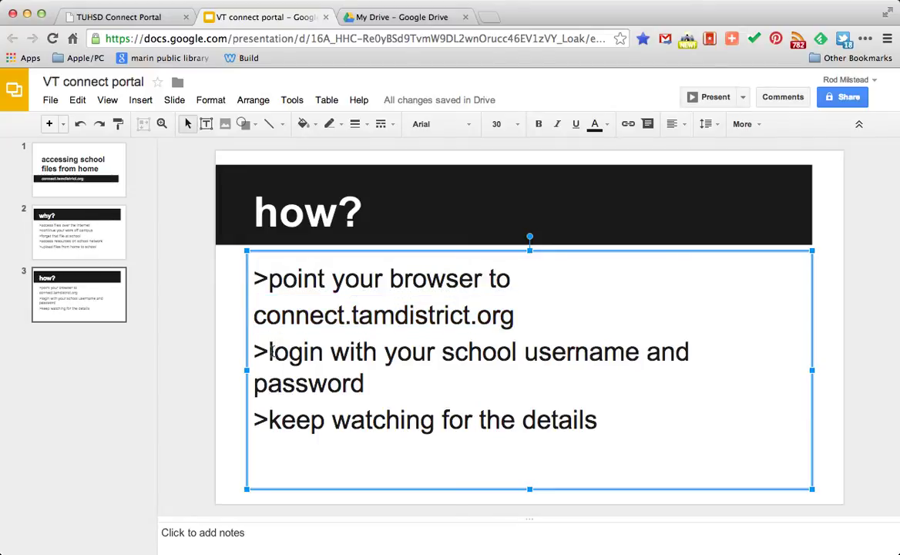
left_click_drag(270, 351, 325, 351)
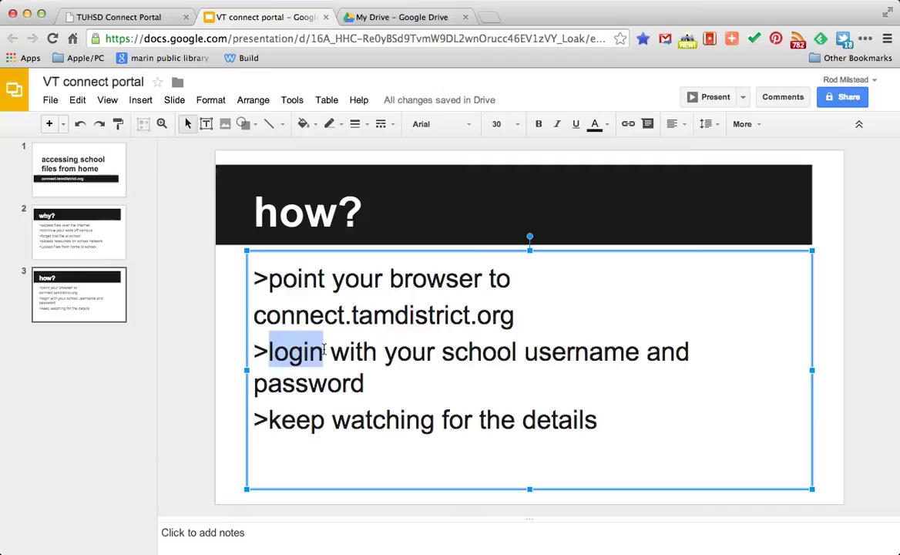
left_click(485, 420)
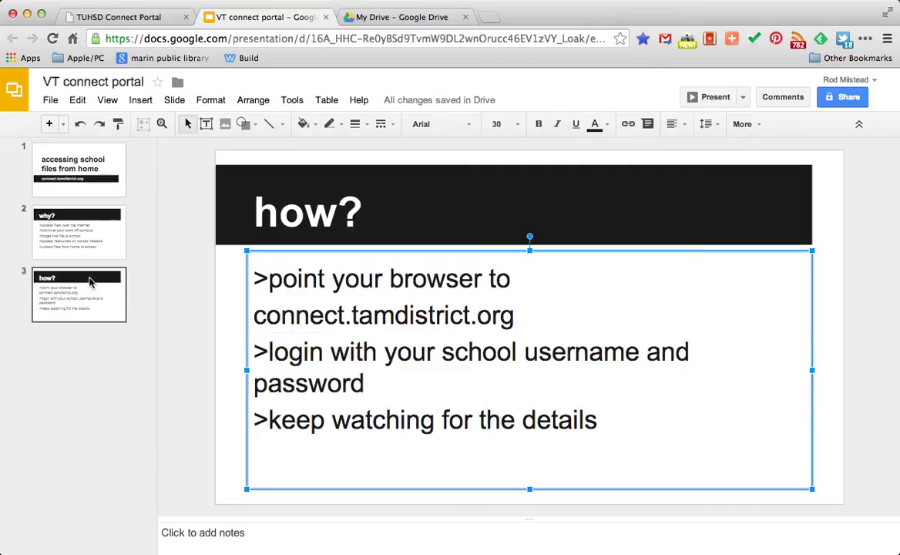
Step: Sign in to the portal with the user's username and password
left_click(153, 17)
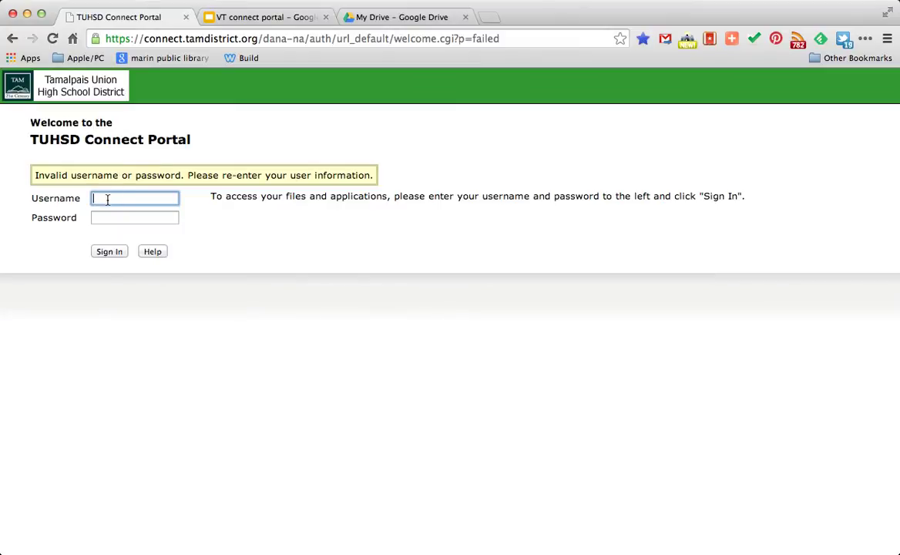
key("Tab")
type("•••")
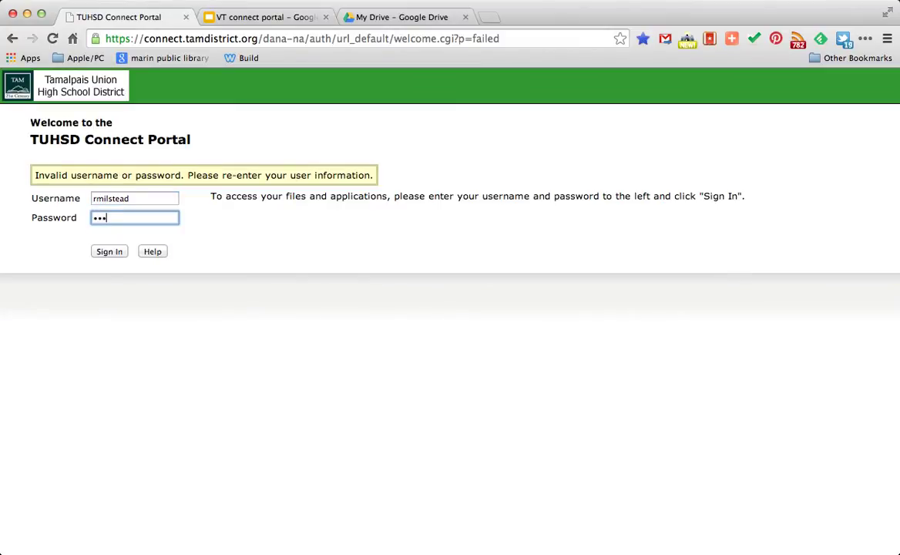
type("•••")
key("Return")
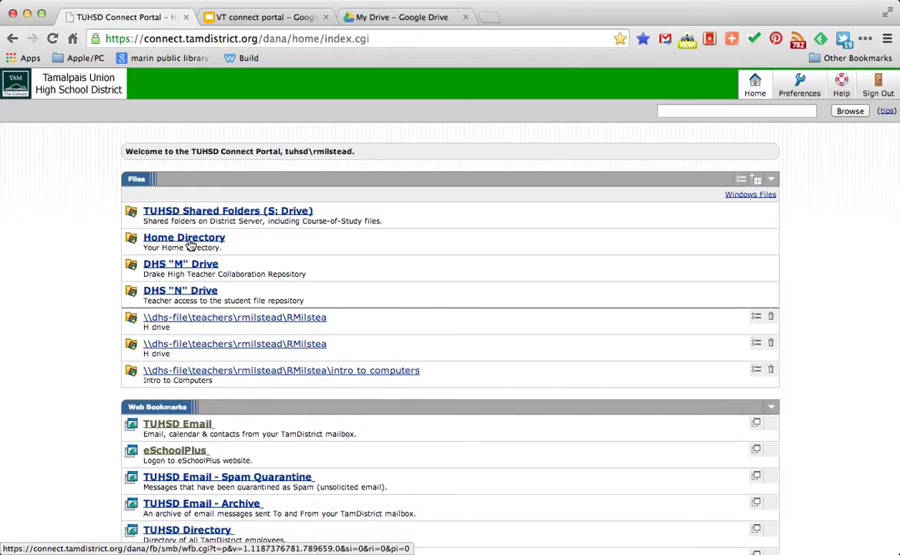
Step: Open the Home Directory and scroll down to the 3dprintpromokeychain.docx files
left_click(191, 239)
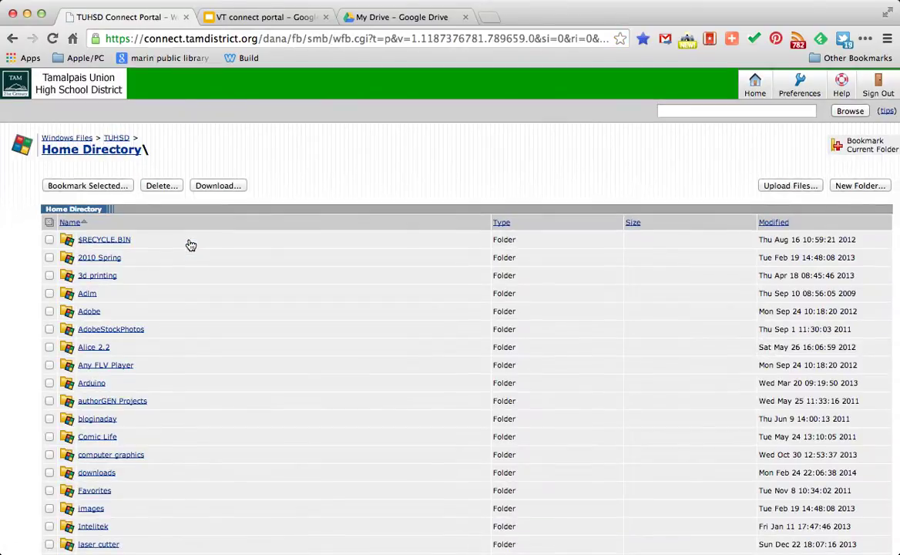
scroll(300, 459, "down", 5)
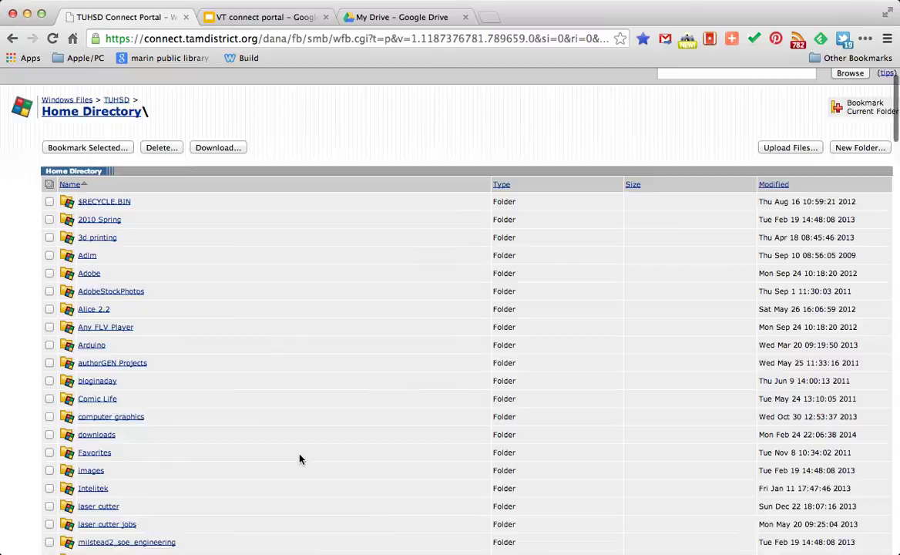
scroll(300, 459, "down", 7)
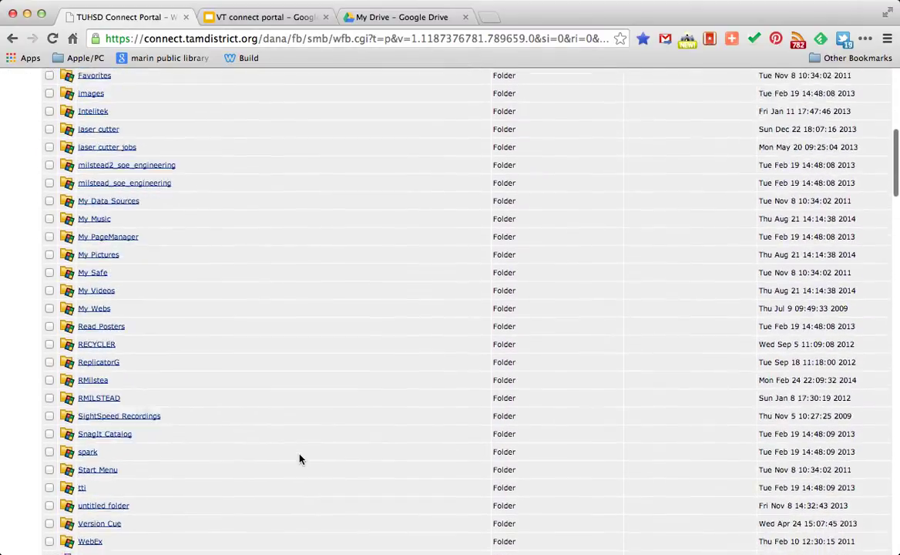
scroll(300, 459, "down", 10)
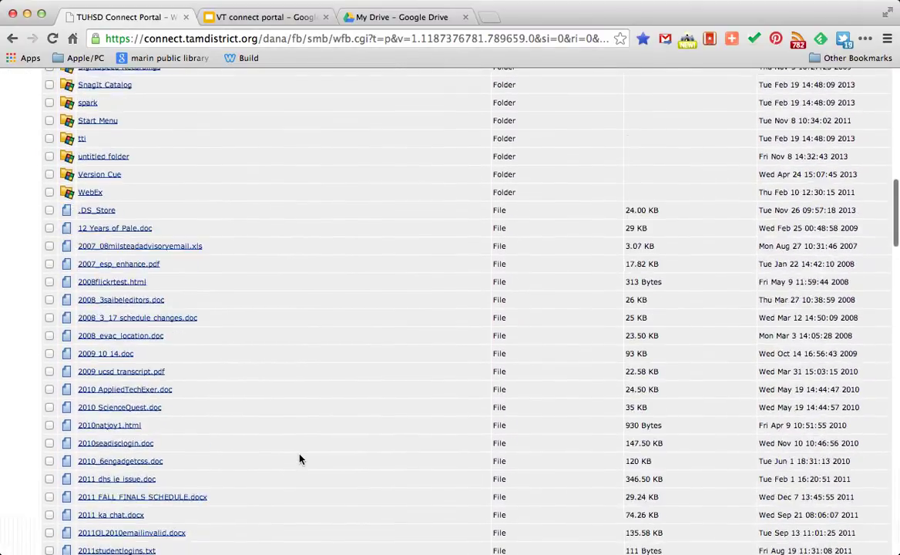
scroll(300, 460, "down", 4)
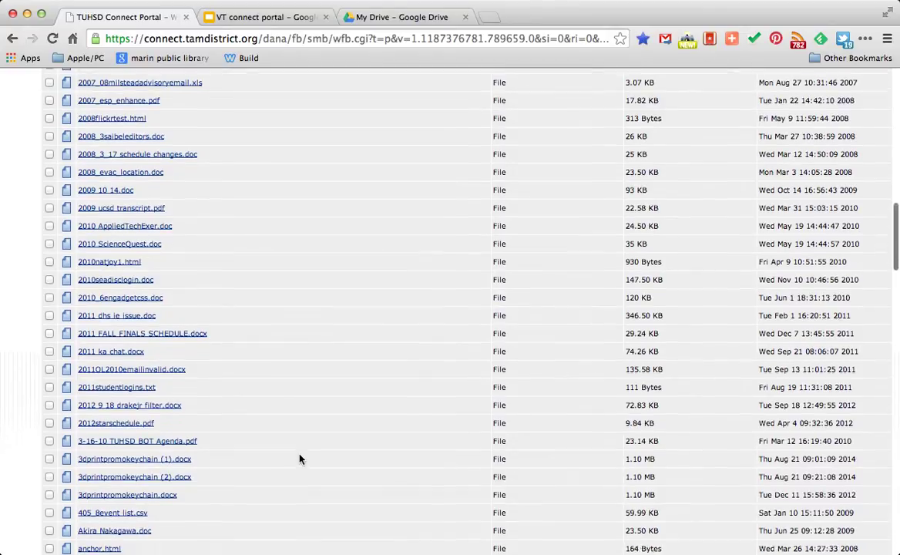
scroll(300, 459, "down", 3)
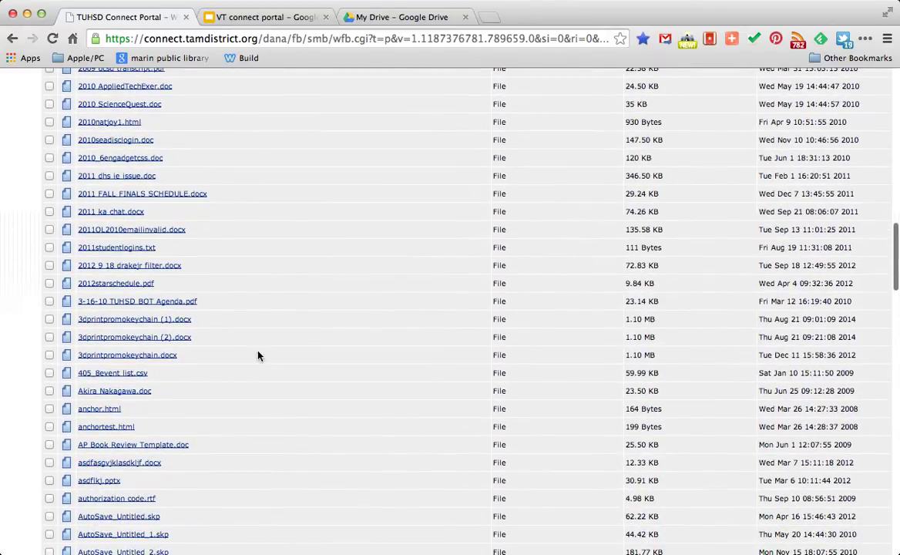
Step: Save 3dprintpromokeychain.docx from the Home Directory into the Downloads folder
left_click(109, 359)
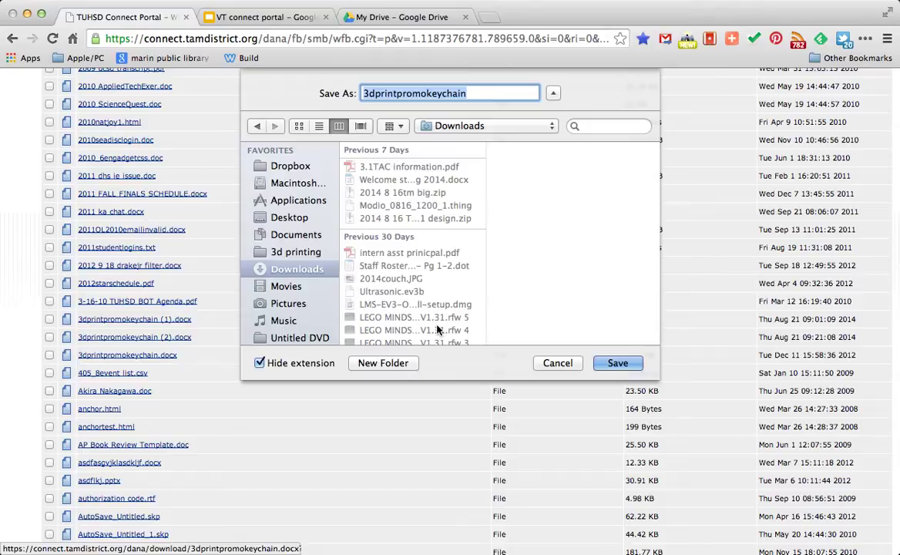
left_click(303, 272)
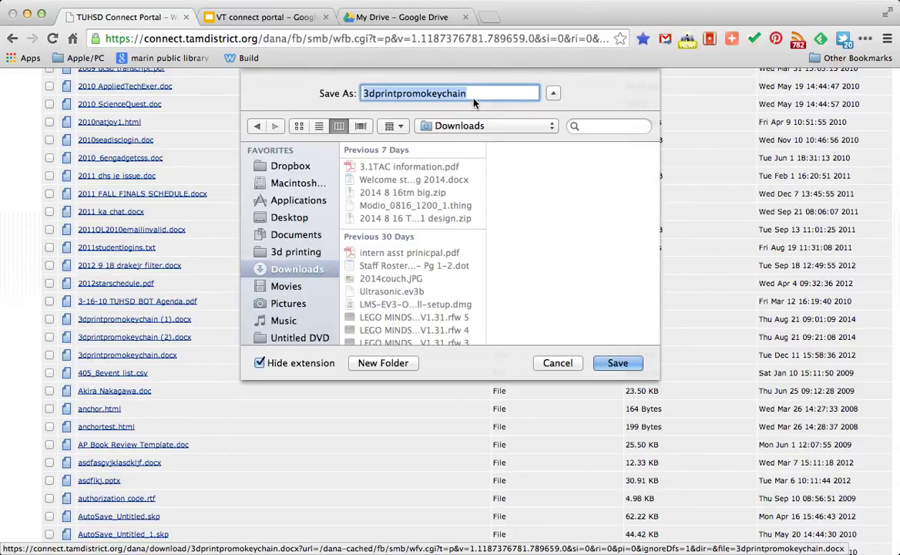
left_click(605, 363)
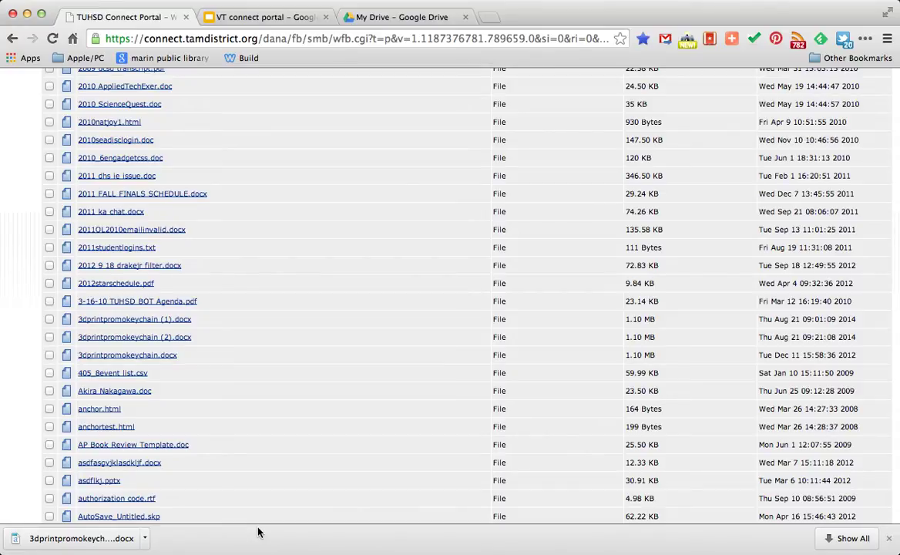
Step: Open the downloaded keychain document and set 'Designed' to Abadi MT Condensed Extra Bold
left_click(109, 544)
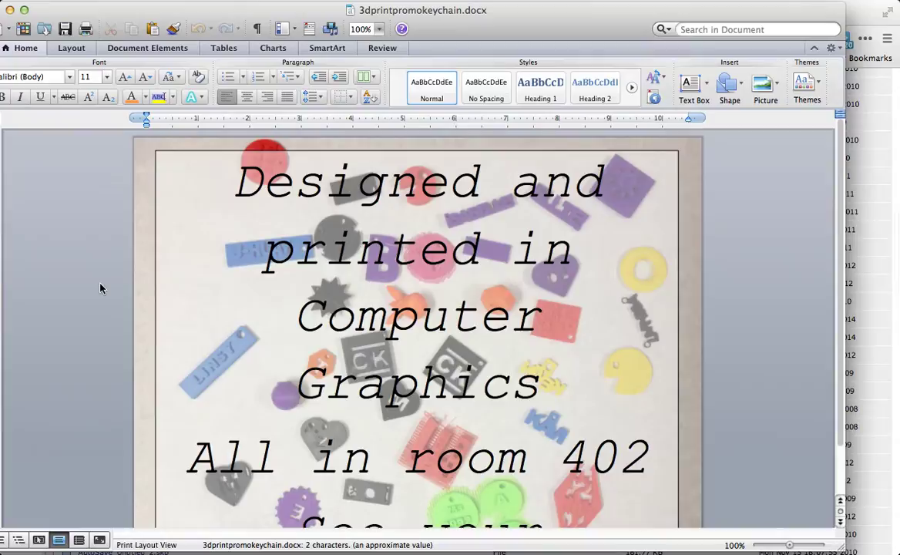
left_click(239, 187)
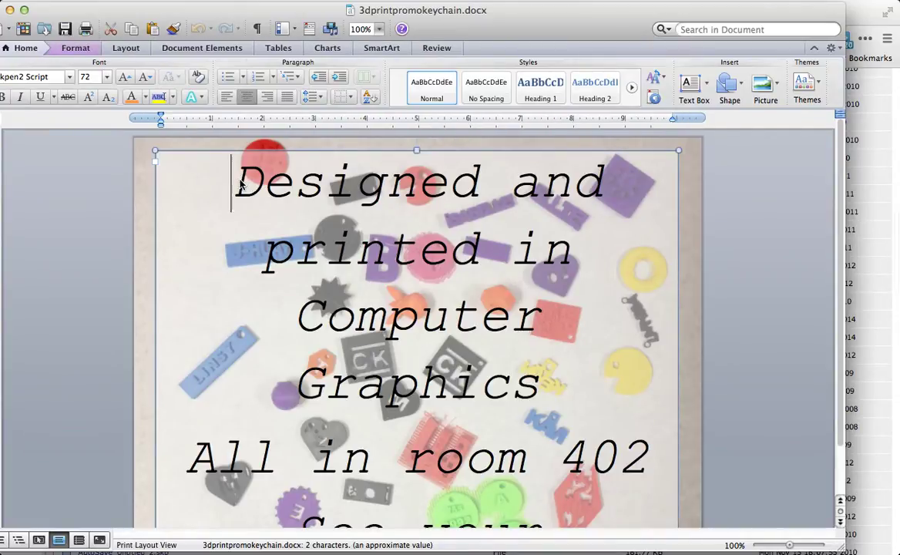
double_click(223, 165)
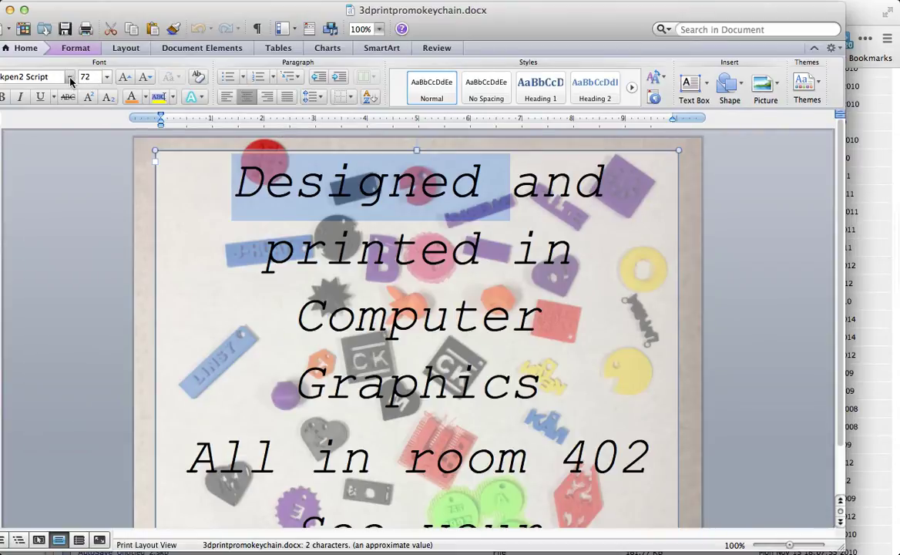
left_click(70, 77)
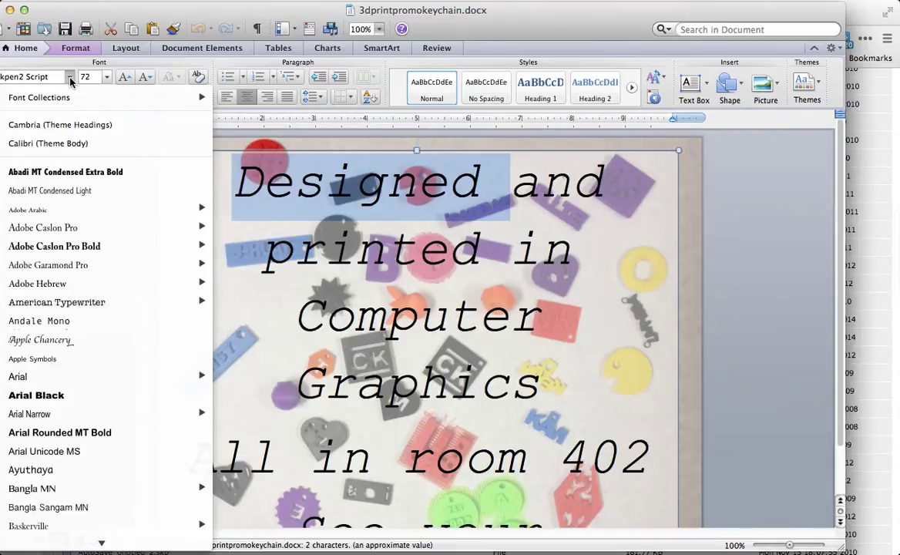
left_click(73, 170)
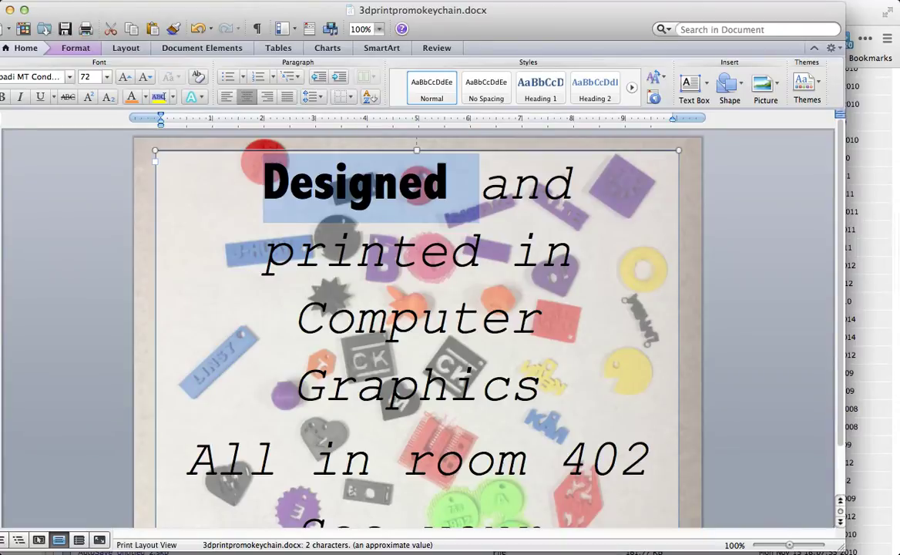
Step: Save the re-fonted 3dprintpromokeychain.docx
left_click(70, 0)
left_click(107, 97)
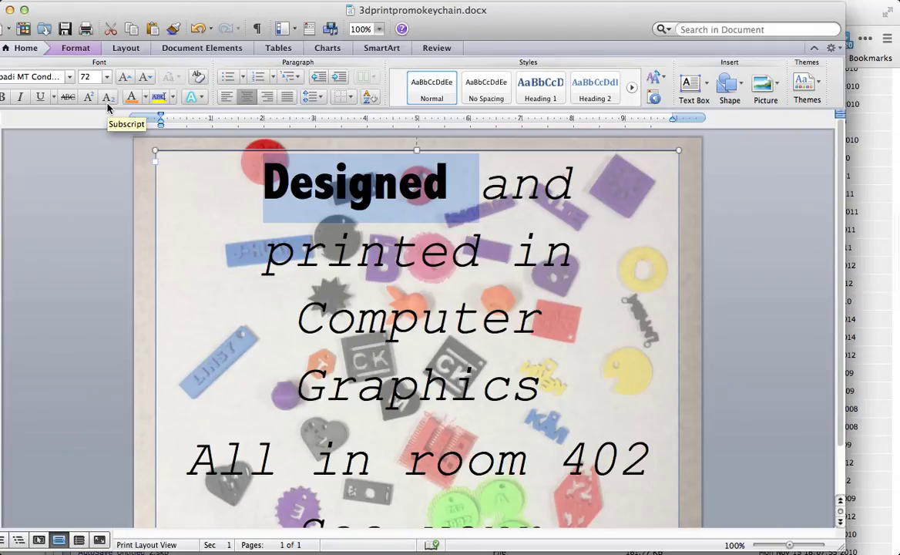
mouse_move(156, 539)
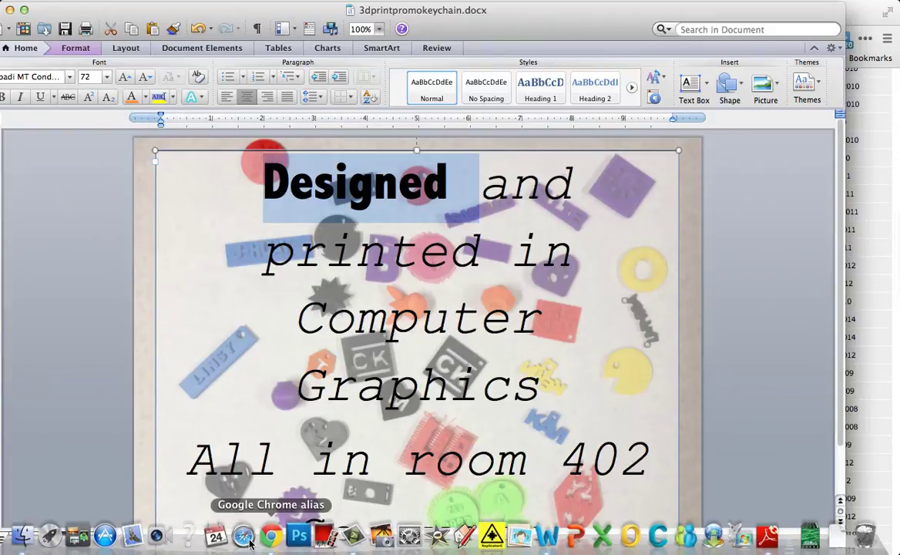
Step: Upload 3dprintpromokeychain.docx from Downloads into the portal's Home Directory
left_click(274, 538)
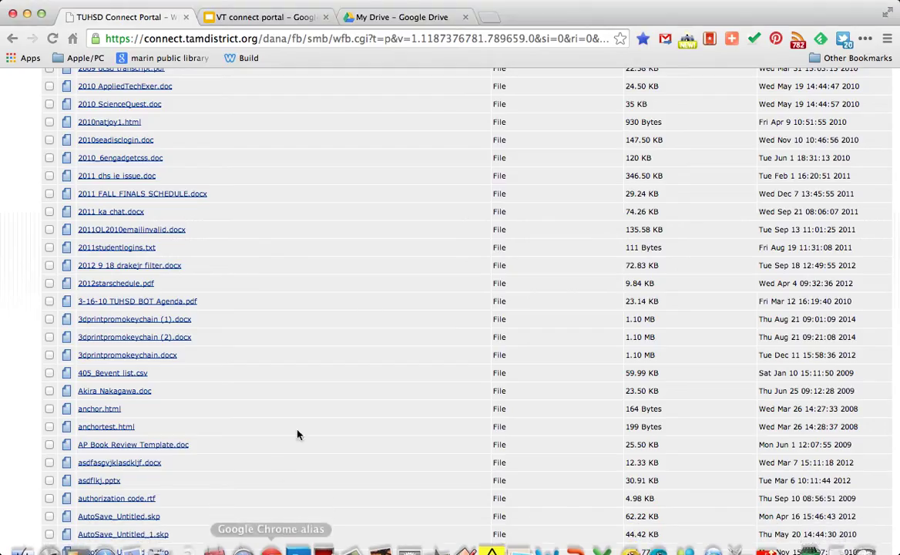
scroll(401, 248, "up", 10)
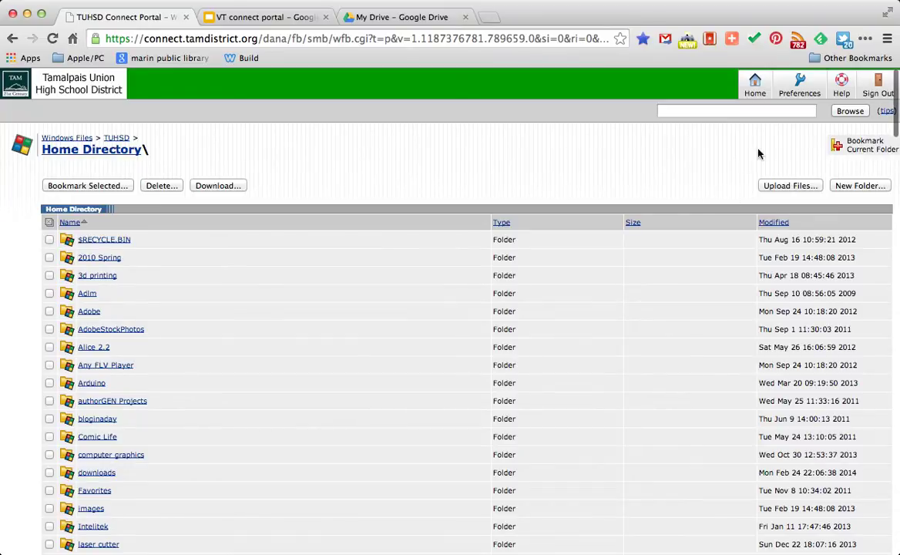
left_click(776, 187)
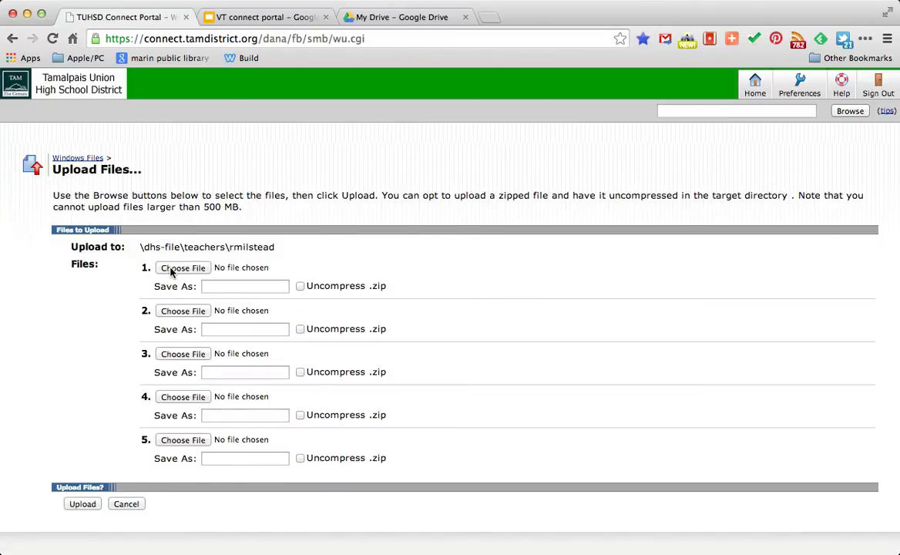
left_click(171, 269)
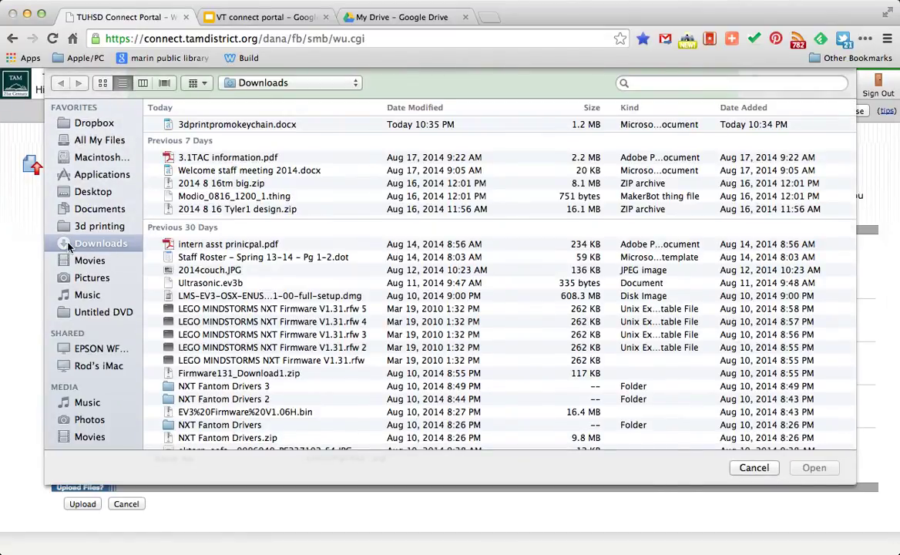
left_click(220, 125)
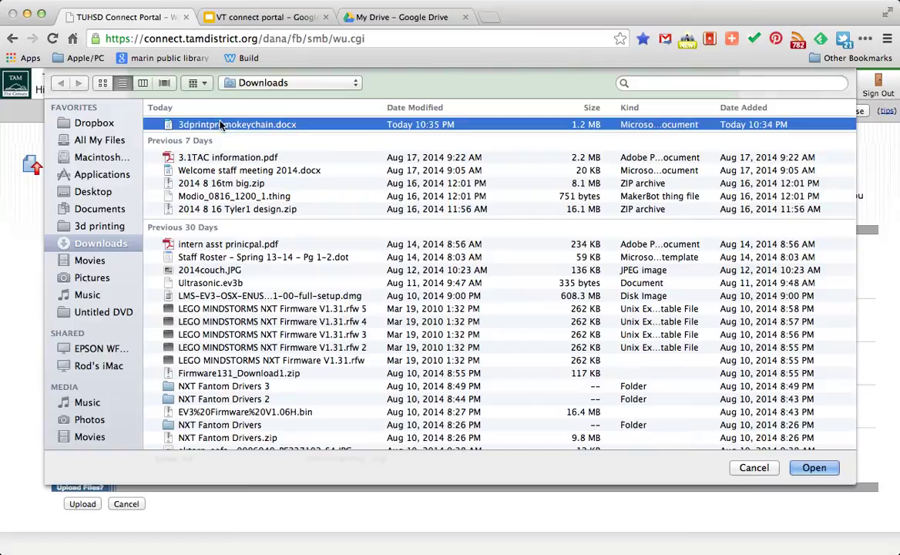
left_click(815, 470)
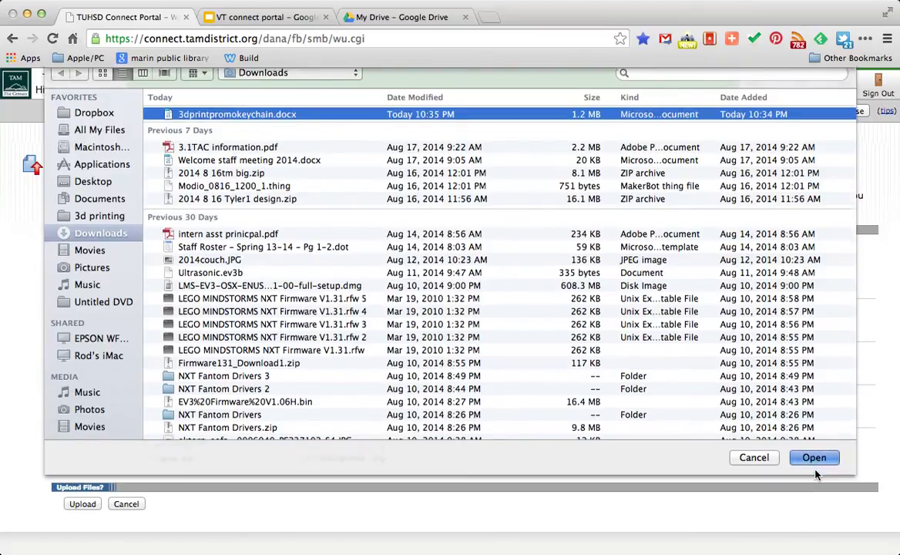
left_click(82, 504)
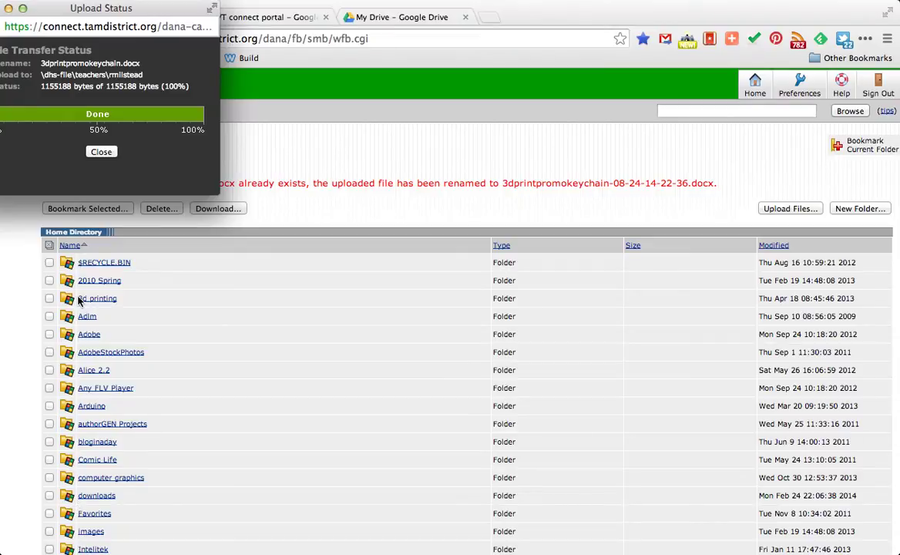
Step: Close the upload status and check the renamed copy 3dprintpromokeychain-08-24-14-22-36.docx in the listing
left_click(100, 152)
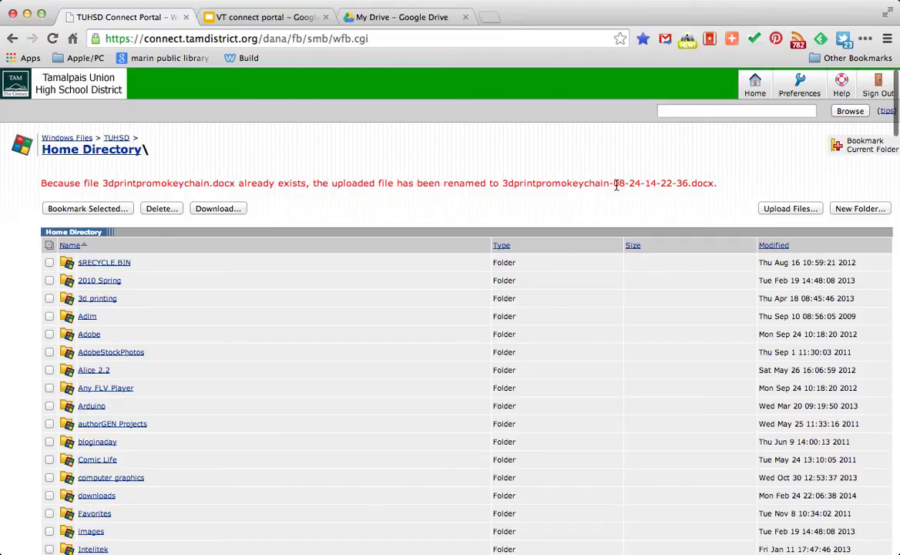
left_click_drag(614, 183, 687, 183)
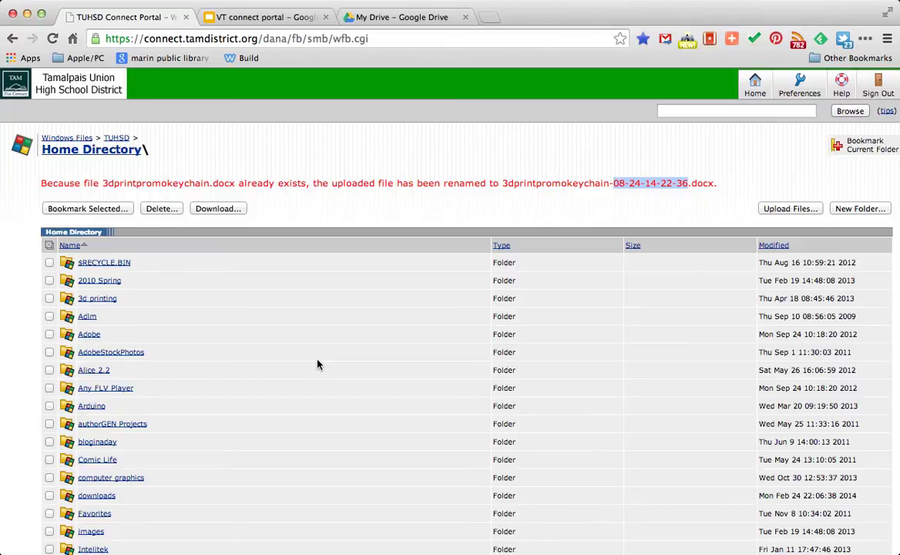
scroll(317, 364, "down", 10)
scroll(318, 365, "down", 10)
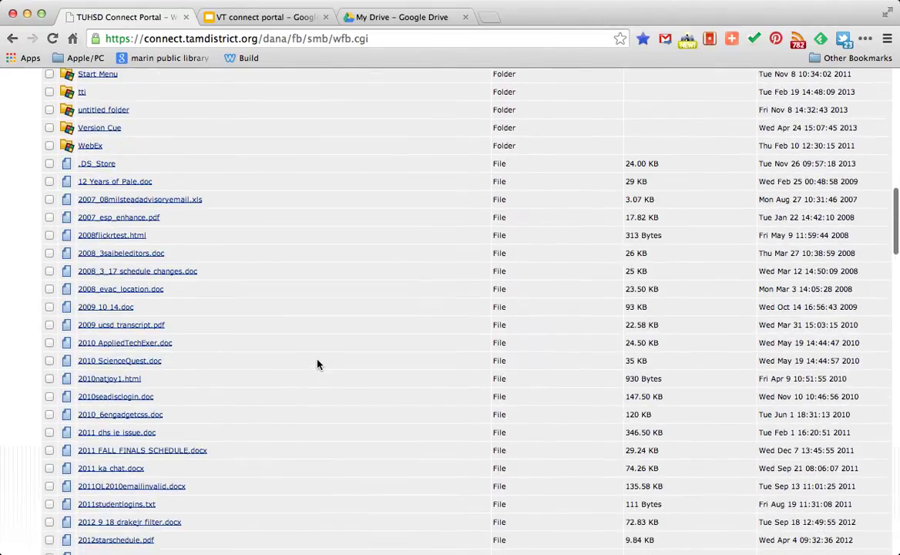
scroll(317, 364, "up", 20)
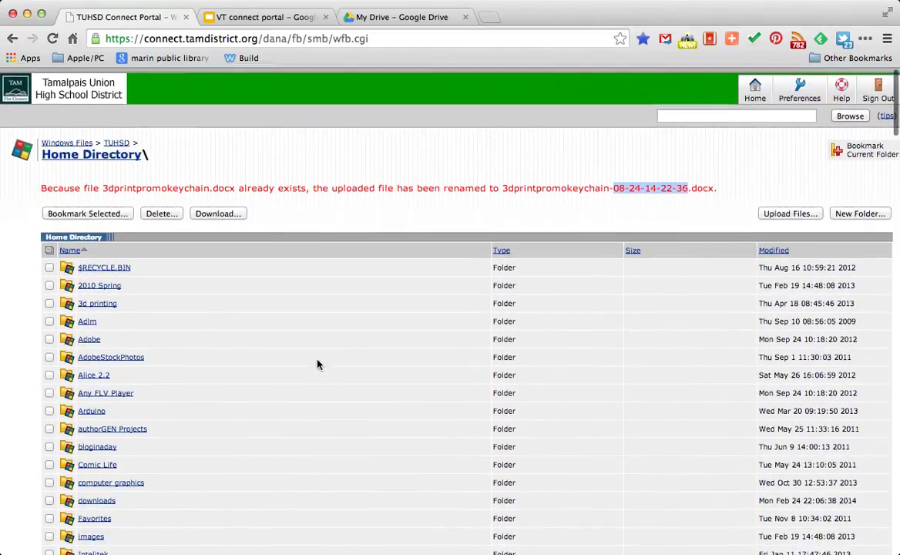
Step: Go up to TUHSD, open the DHS "N" Drive and scroll through its department and teacher folders
left_click(112, 139)
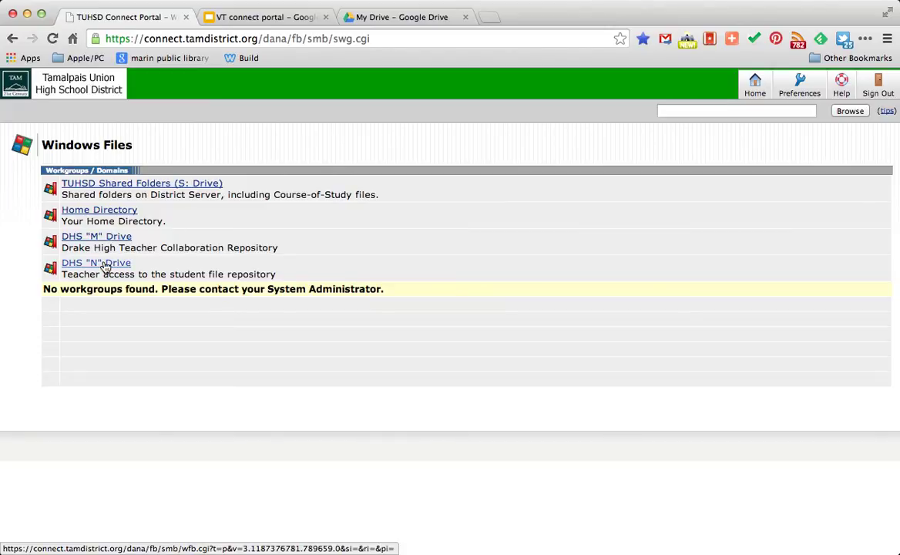
left_click(105, 264)
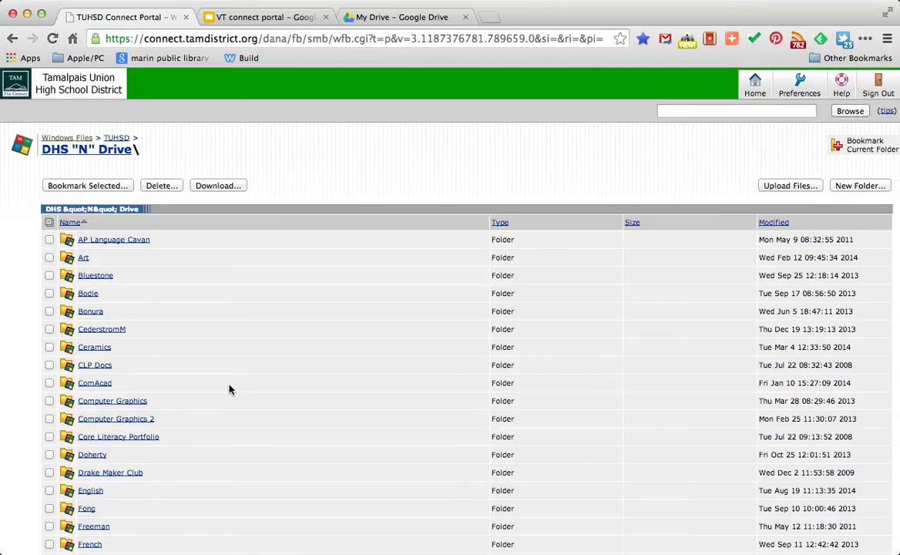
scroll(229, 389, "down", 4)
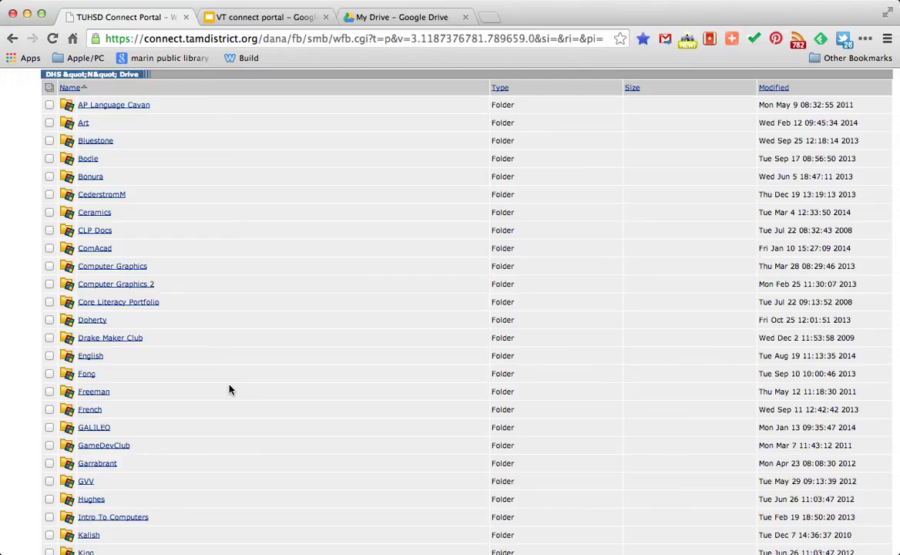
scroll(229, 389, "down", 5)
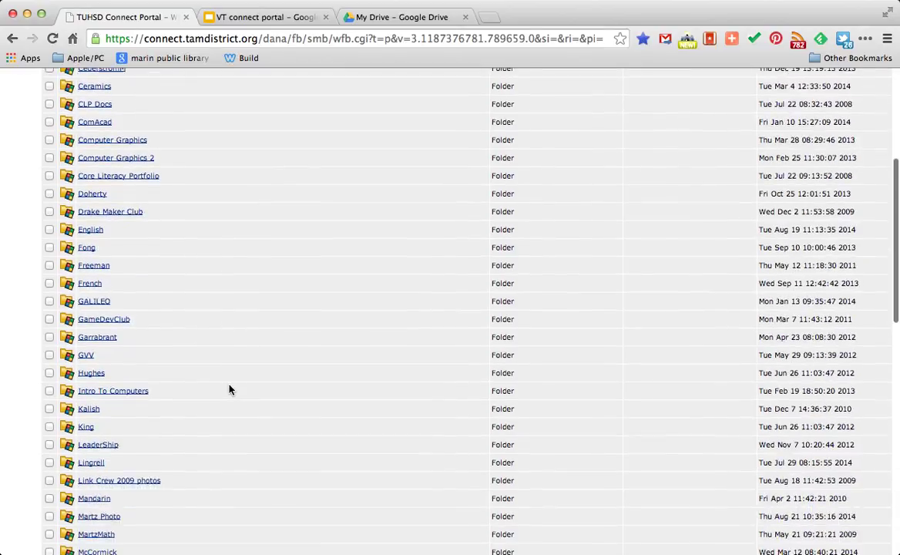
scroll(228, 389, "down", 2)
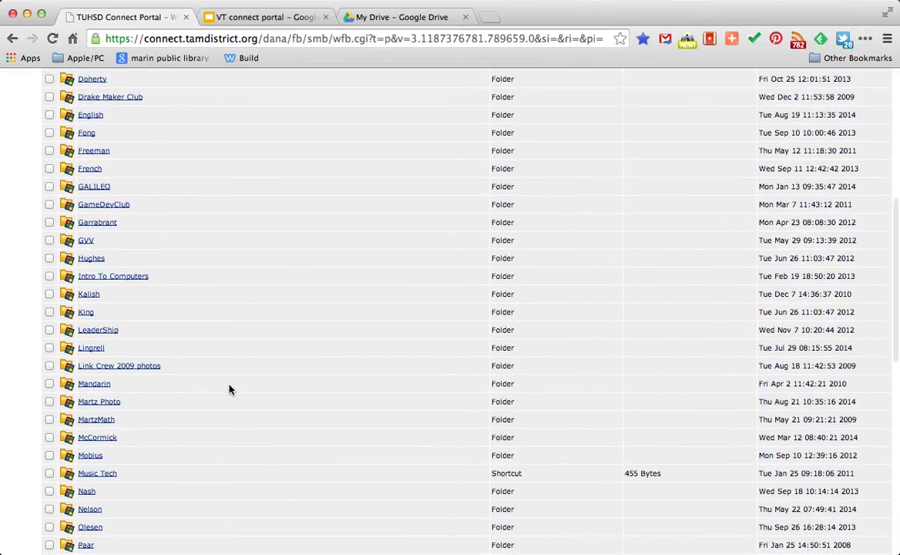
scroll(229, 389, "up", 10)
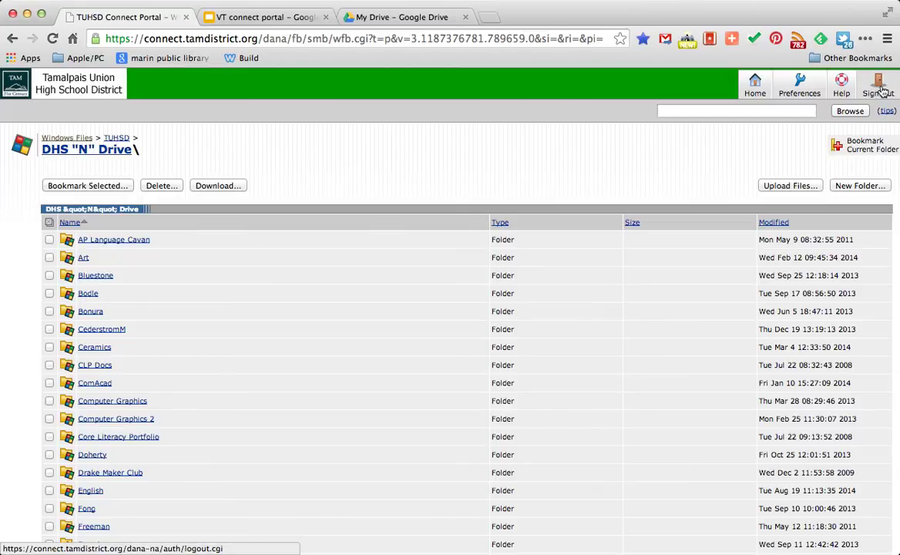
Step: Sign out of the TUHSD Connect Portal
left_click(883, 91)
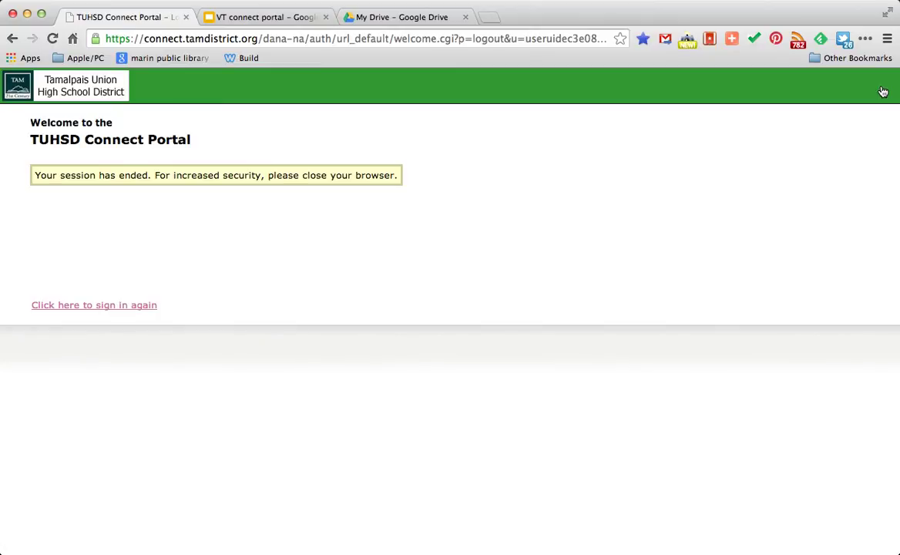